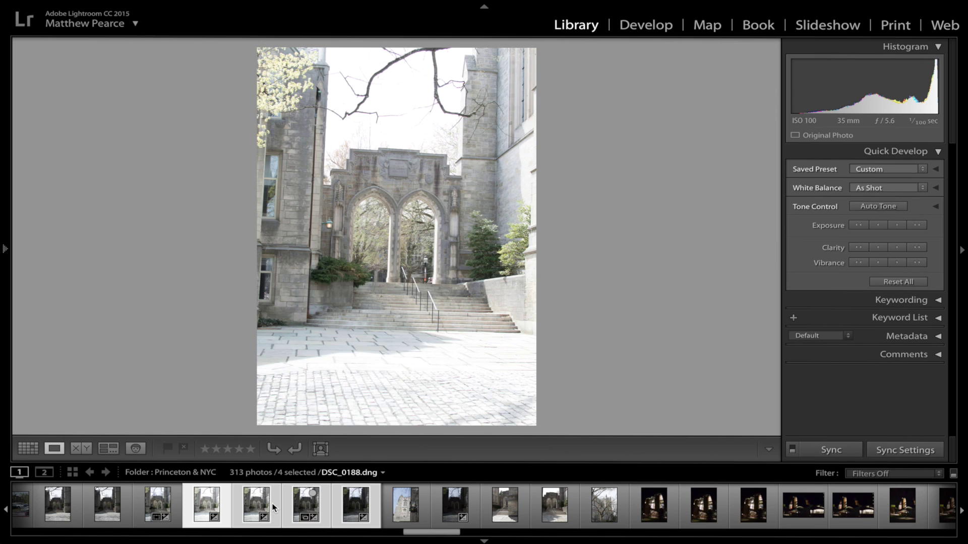
Preview an HDR merge of the four archway exposures, cancel it, and scroll to DSC_0187-HDR.
{"action": "left_click", "coordinate": [213, 509]}
{"action": "right_click", "coordinate": [250, 506]}
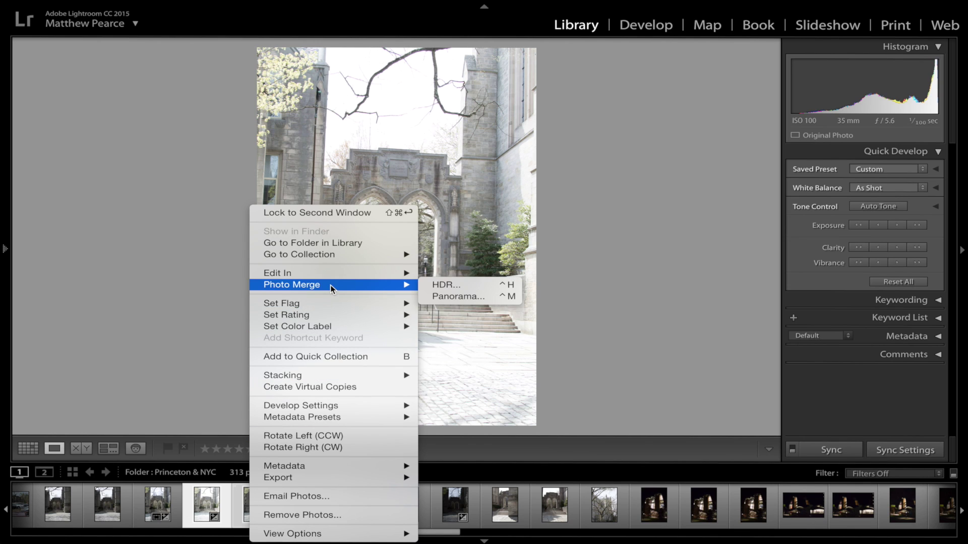
{"action": "left_click", "coordinate": [428, 286]}
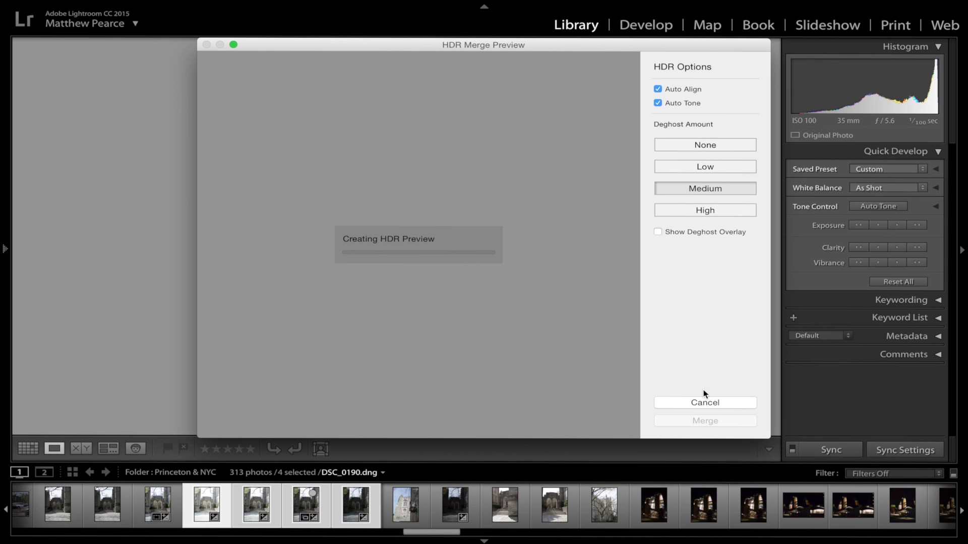
{"action": "left_click", "coordinate": [708, 402]}
{"action": "scroll", "coordinate": [603, 501], "scroll_direction": "down", "scroll_amount": 15}
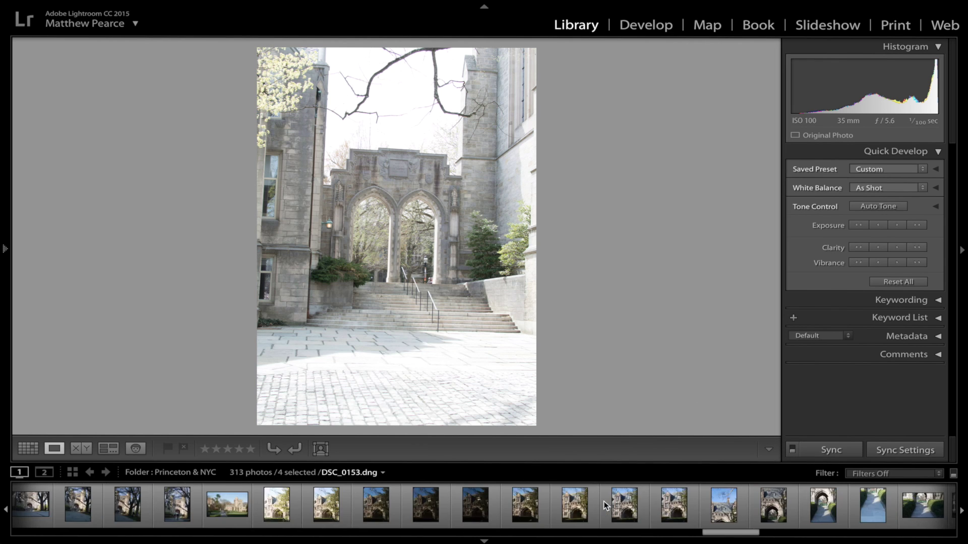
{"action": "scroll", "coordinate": [603, 501], "scroll_direction": "down", "scroll_amount": 10}
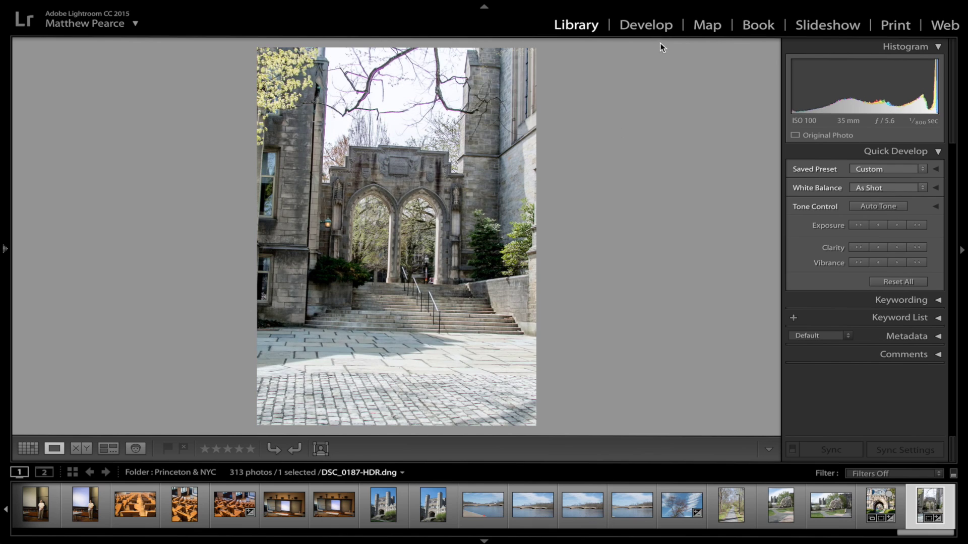
Open the DSC_0187-HDR photo in Develop and raise Highlights from −100 to +100.
{"action": "left_click", "coordinate": [646, 23]}
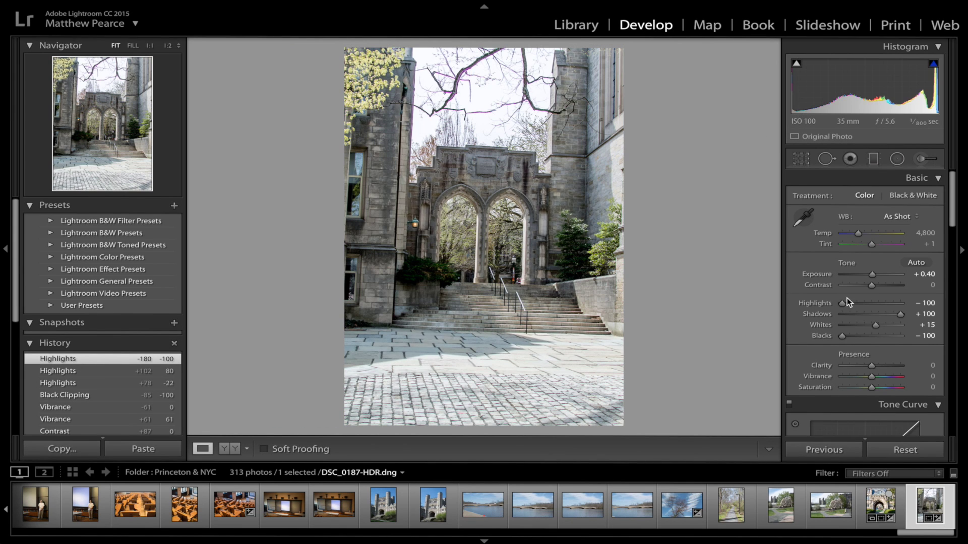
{"action": "left_click_drag", "start_coordinate": [842, 303], "coordinate": [807, 308]}
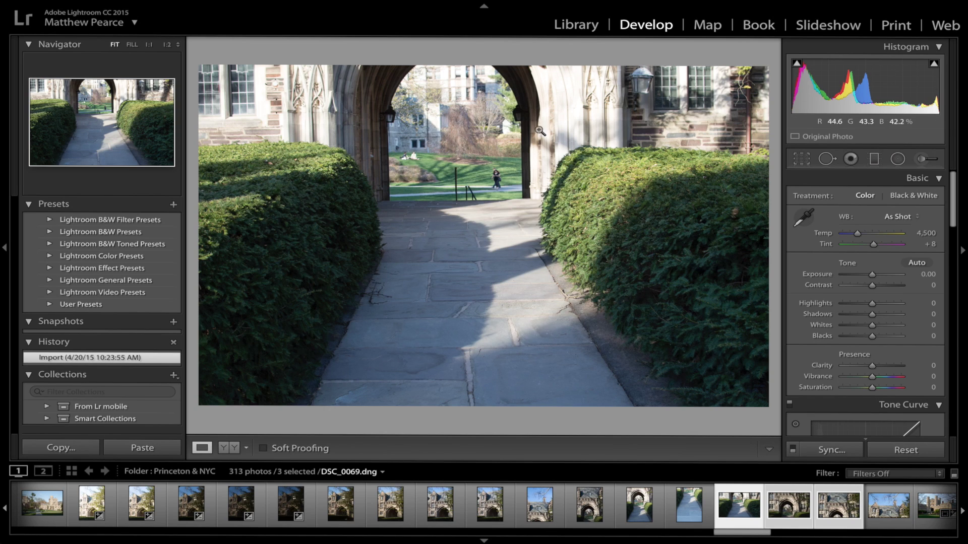
Merge the three path photos into a panorama with Auto Crop on, then select DSC_0069-Pano.
{"action": "scroll", "coordinate": [585, 509], "scroll_direction": "down", "scroll_amount": 5}
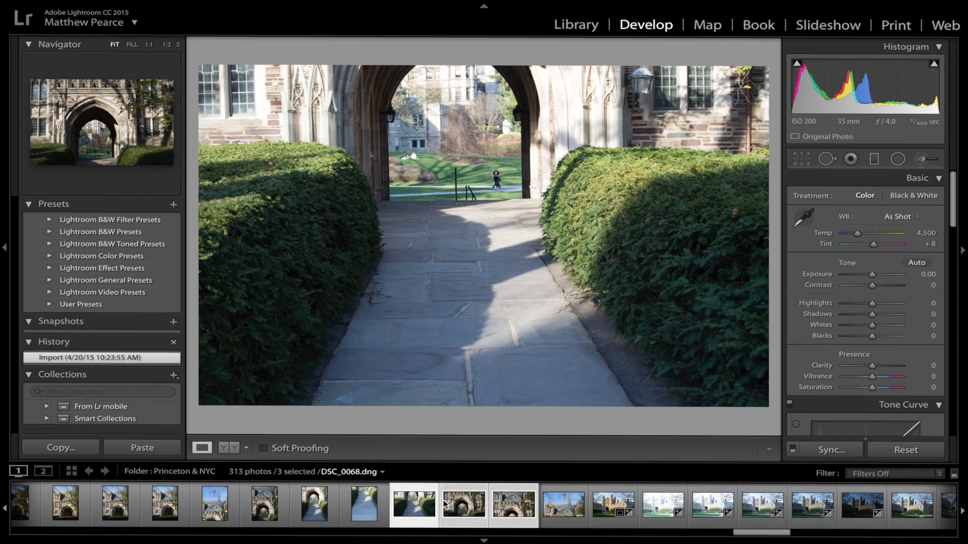
{"action": "right_click", "coordinate": [445, 504]}
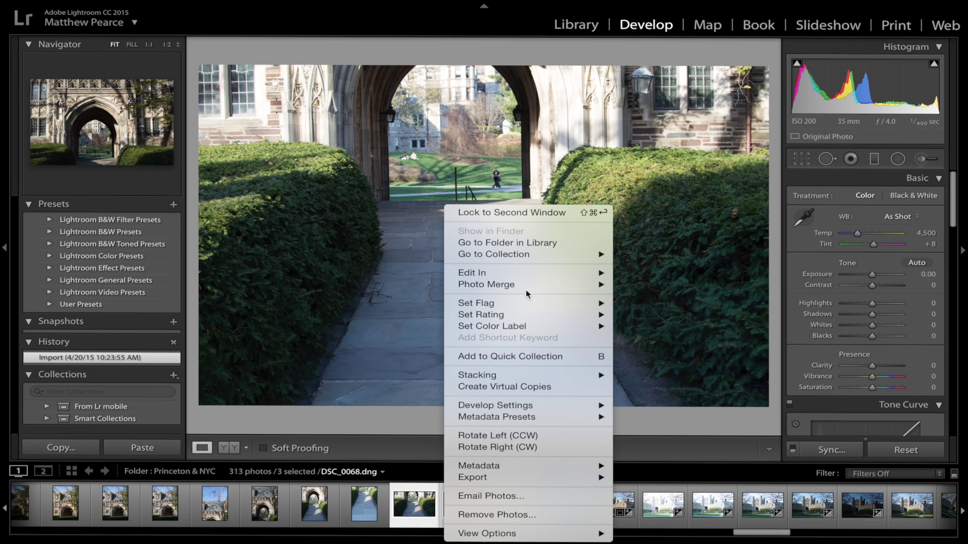
{"action": "mouse_move", "coordinate": [527, 284]}
{"action": "left_click", "coordinate": [640, 299]}
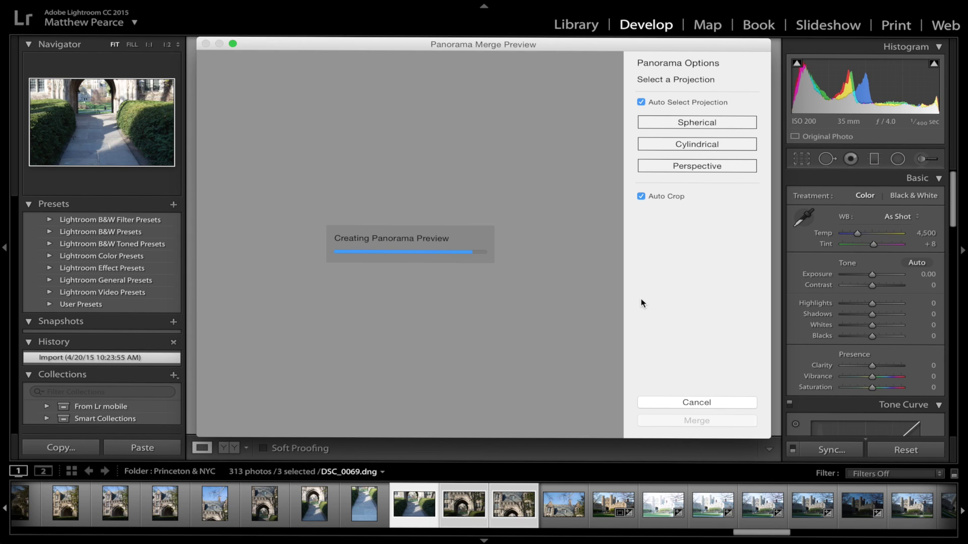
{"action": "left_click", "coordinate": [642, 197]}
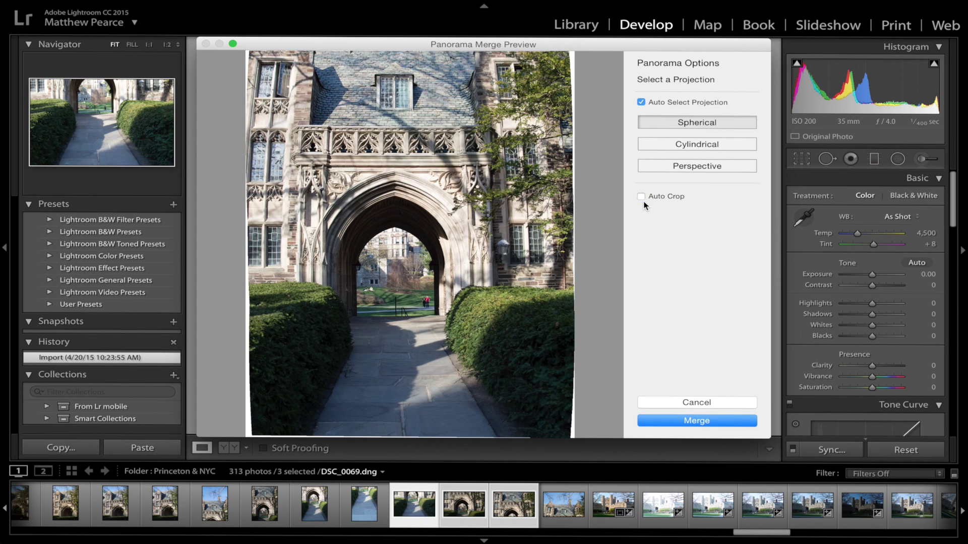
{"action": "left_click", "coordinate": [642, 197]}
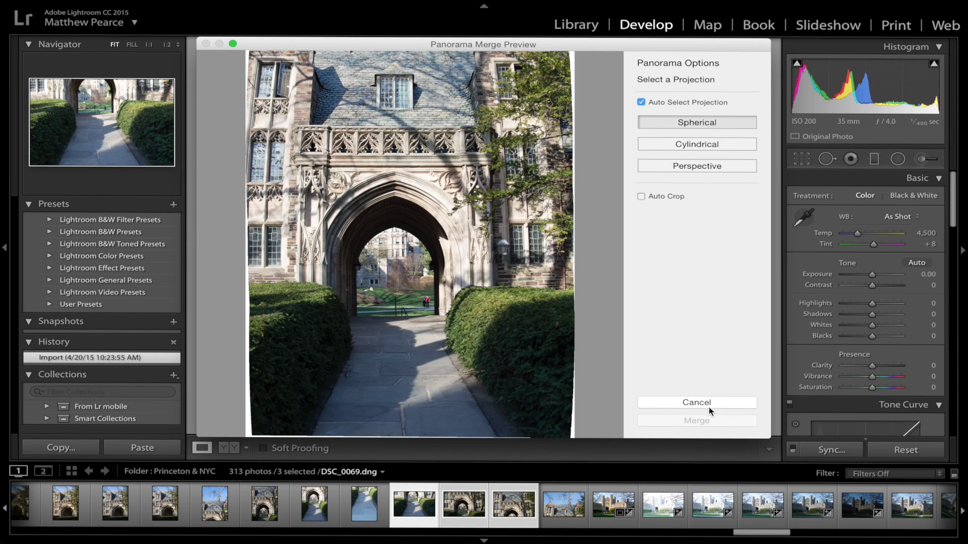
{"action": "left_click", "coordinate": [715, 420]}
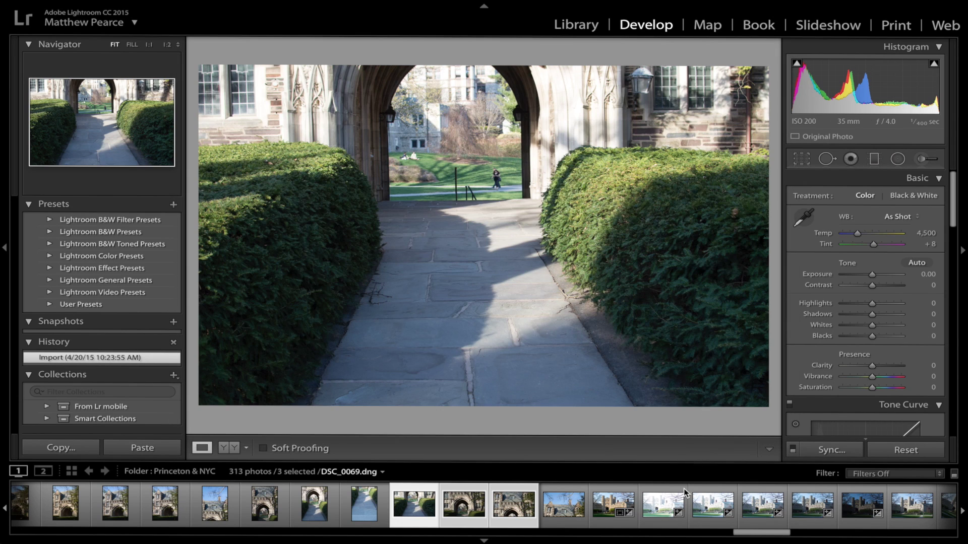
{"action": "scroll", "coordinate": [673, 503], "scroll_direction": "down", "scroll_amount": 5}
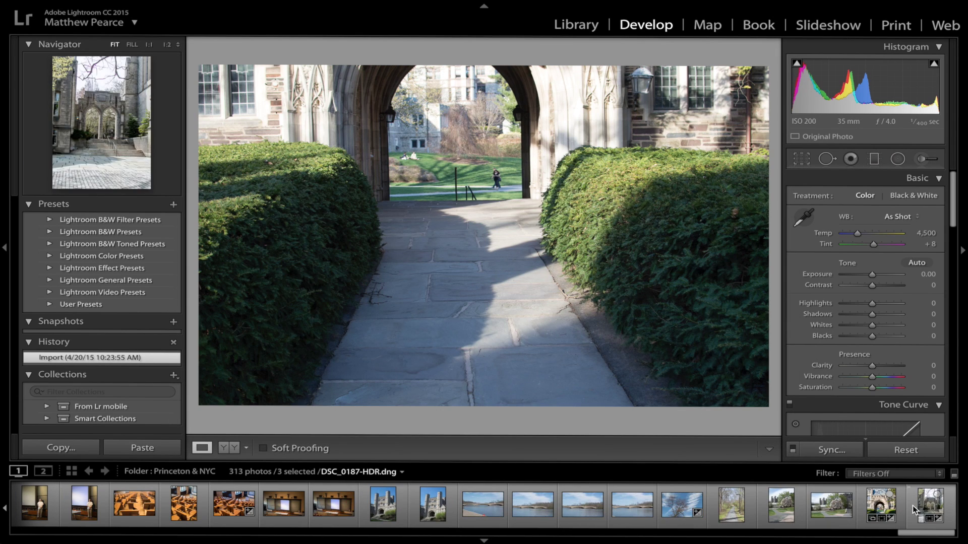
{"action": "left_click", "coordinate": [882, 506]}
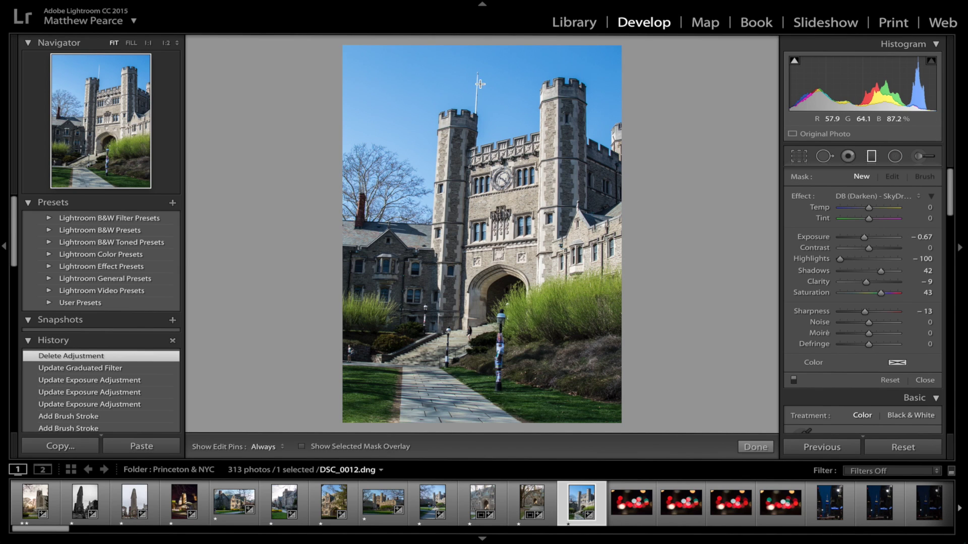
Draw a horizontal graduated filter down over the sky, set Exposure 2.94, and lower it on the building.
{"action": "key", "text": "shift"}
{"action": "left_click_drag", "start_coordinate": [477, 78], "coordinate": [461, 220]}
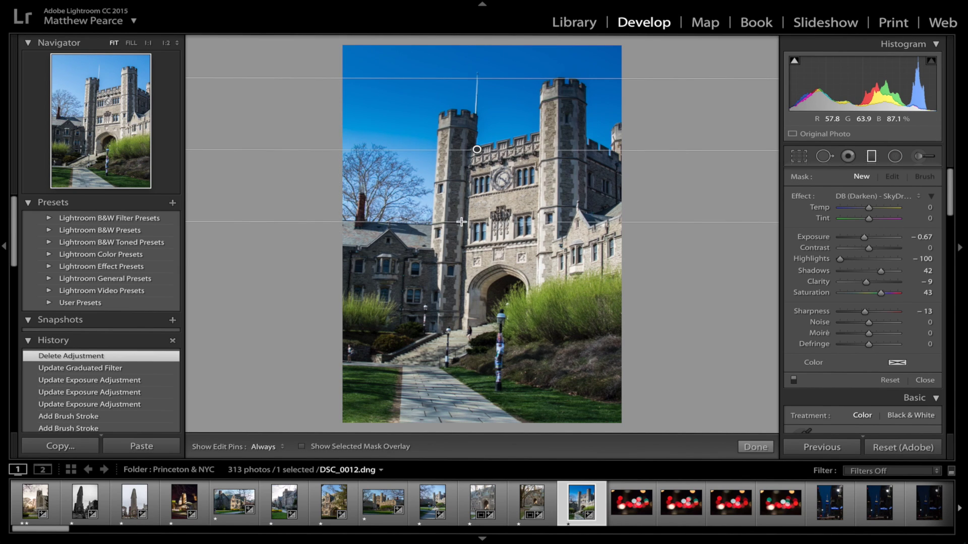
{"action": "left_click", "coordinate": [890, 236]}
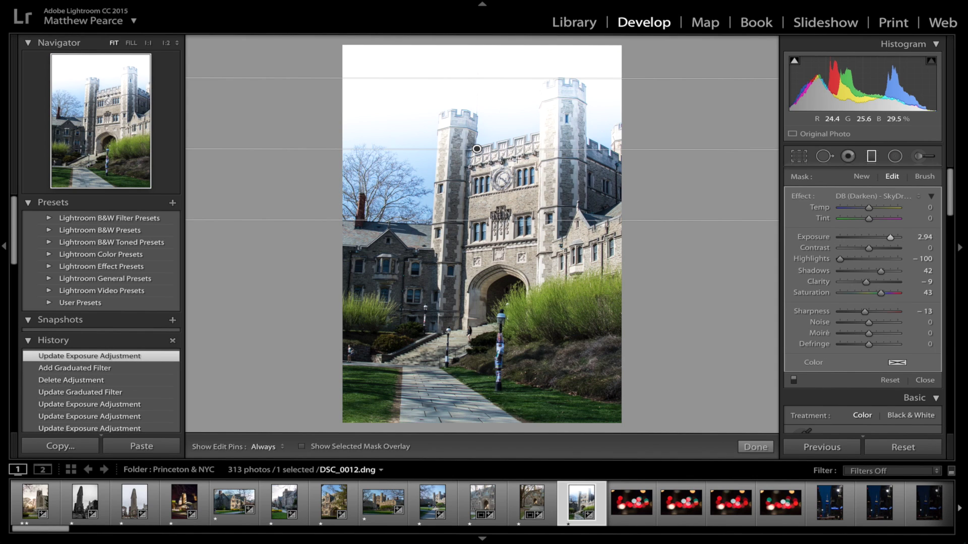
{"action": "left_click_drag", "start_coordinate": [475, 147], "coordinate": [480, 176]}
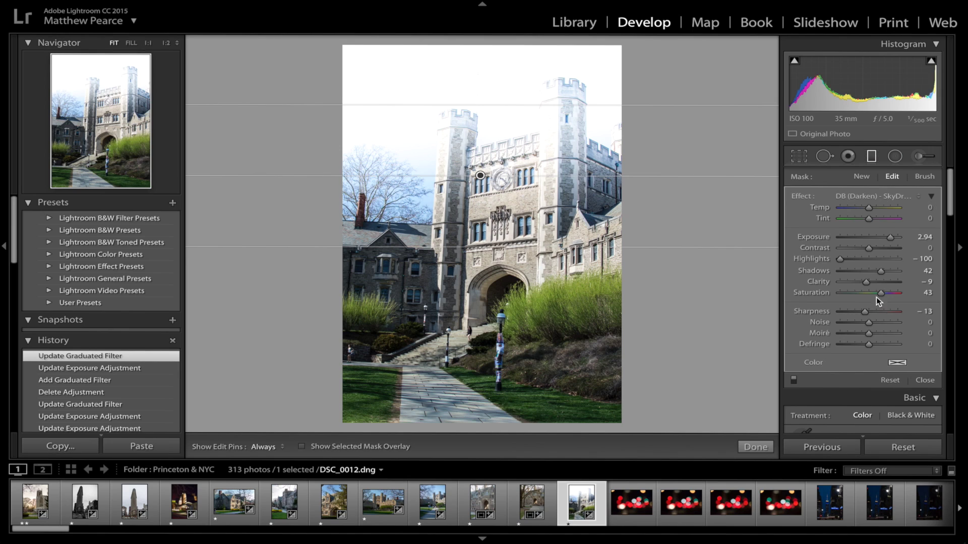
Brush-erase the graduated filter's mask from the tower tops, then show the edit pins again.
{"action": "left_click", "coordinate": [925, 177]}
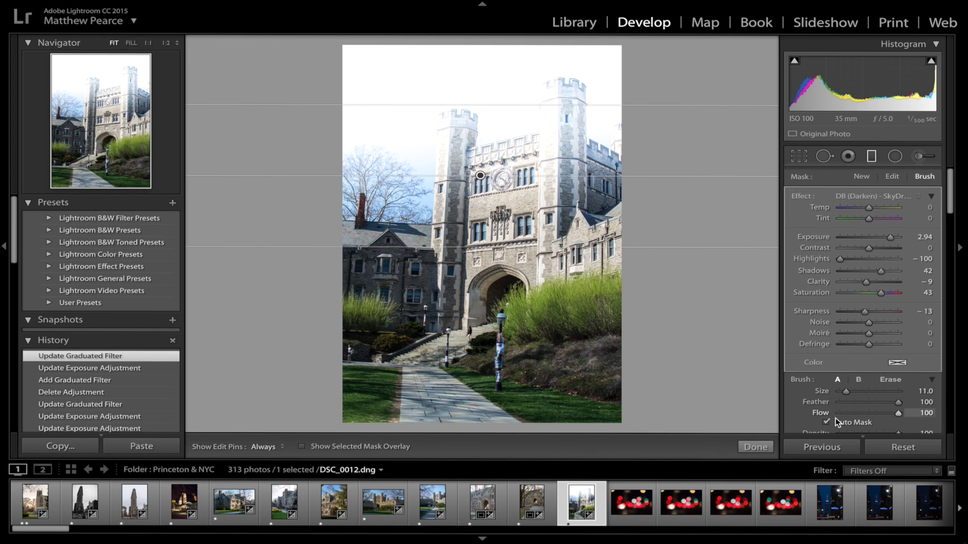
{"action": "key", "text": "alt"}
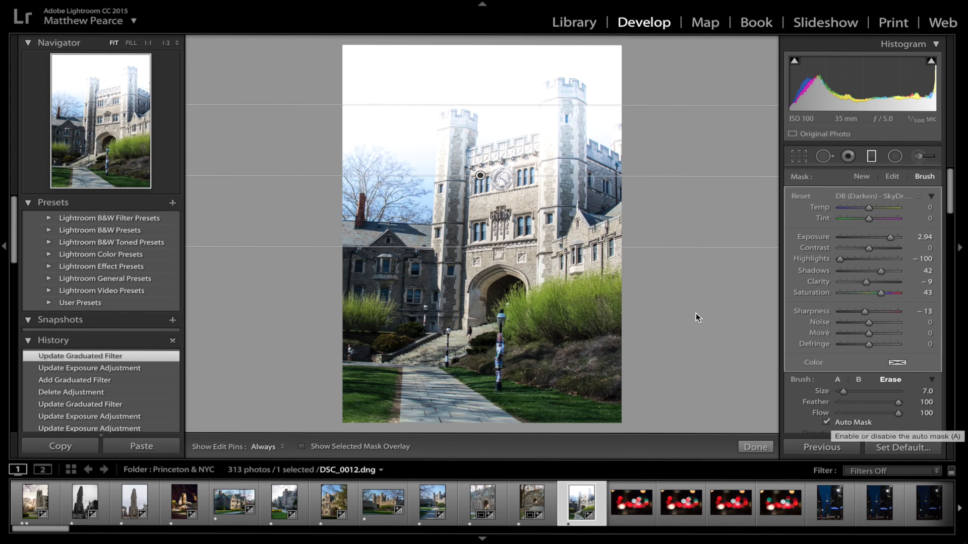
{"action": "key", "text": "h"}
{"action": "mouse_move", "coordinate": [557, 156]}
{"action": "left_mouse_down"}
{"action": "mouse_move", "coordinate": [557, 104]}
{"action": "mouse_move", "coordinate": [552, 131]}
{"action": "mouse_move", "coordinate": [462, 172]}
{"action": "mouse_move", "coordinate": [580, 171]}
{"action": "mouse_move", "coordinate": [565, 176]}
{"action": "mouse_move", "coordinate": [625, 190]}
{"action": "mouse_move", "coordinate": [554, 207]}
{"action": "mouse_move", "coordinate": [462, 182]}
{"action": "mouse_move", "coordinate": [453, 126]}
{"action": "mouse_move", "coordinate": [444, 132]}
{"action": "mouse_move", "coordinate": [439, 171]}
{"action": "mouse_move", "coordinate": [454, 161]}
{"action": "mouse_move", "coordinate": [453, 191]}
{"action": "mouse_move", "coordinate": [469, 141]}
{"action": "mouse_move", "coordinate": [562, 156]}
{"action": "mouse_move", "coordinate": [463, 154]}
{"action": "mouse_move", "coordinate": [451, 119]}
{"action": "mouse_move", "coordinate": [450, 142]}
{"action": "mouse_move", "coordinate": [521, 161]}
{"action": "mouse_move", "coordinate": [551, 154]}
{"action": "mouse_move", "coordinate": [620, 168]}
{"action": "mouse_move", "coordinate": [601, 170]}
{"action": "mouse_move", "coordinate": [574, 94]}
{"action": "mouse_move", "coordinate": [550, 91]}
{"action": "mouse_move", "coordinate": [568, 97]}
{"action": "left_mouse_up"}
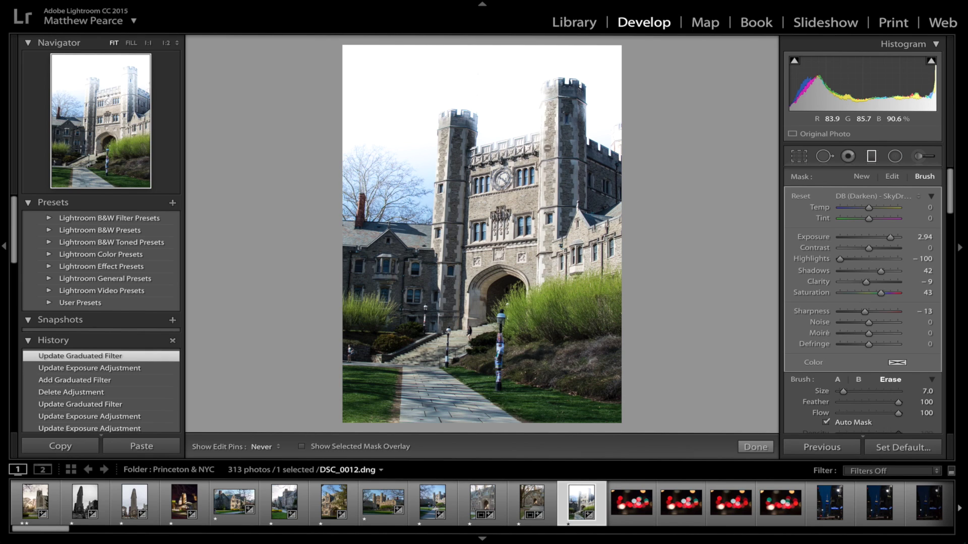
{"action": "key", "text": "h"}
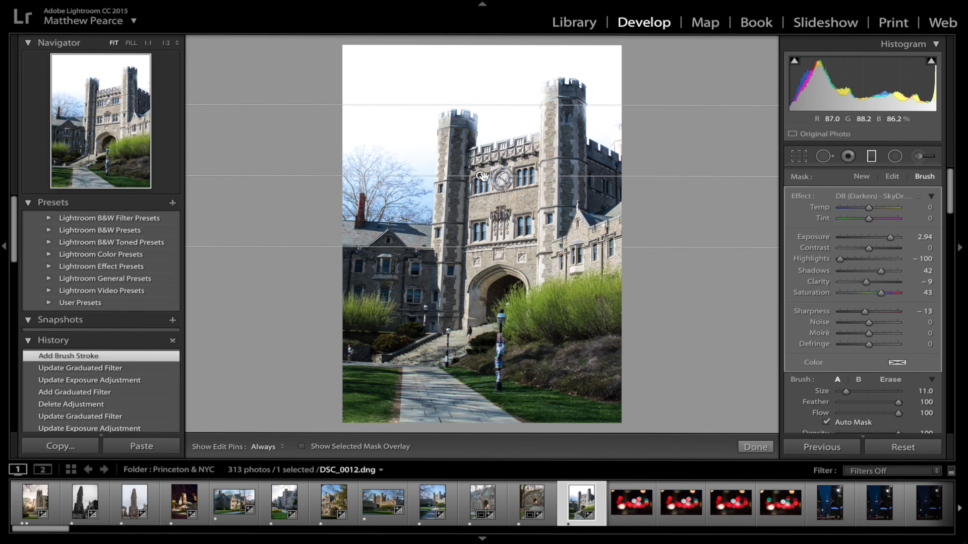
{"action": "mouse_move", "coordinate": [482, 177]}
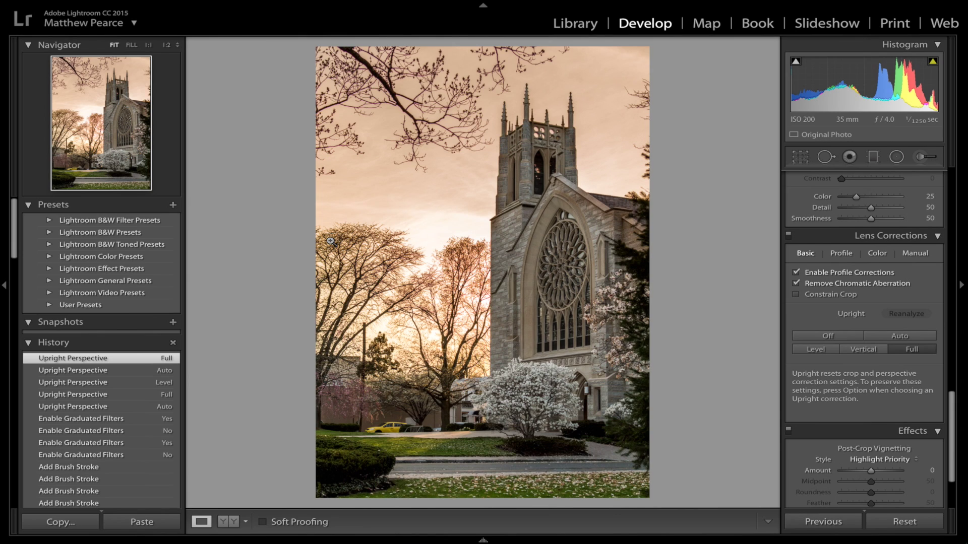
Check that Use Graphics Processor is enabled in the Performance preferences.
{"action": "key", "text": "super+comma"}
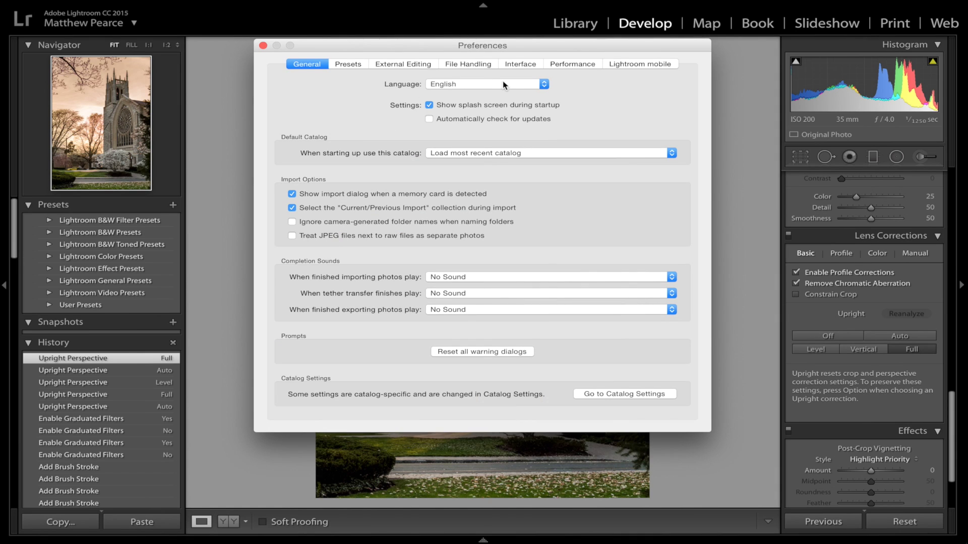
{"action": "left_click", "coordinate": [559, 62]}
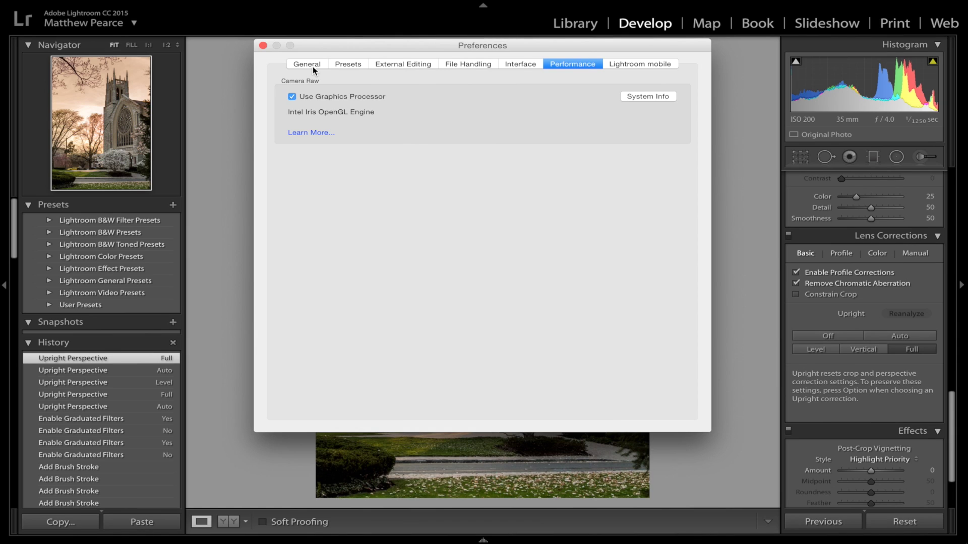
{"action": "left_click", "coordinate": [349, 63]}
{"action": "left_click", "coordinate": [565, 65]}
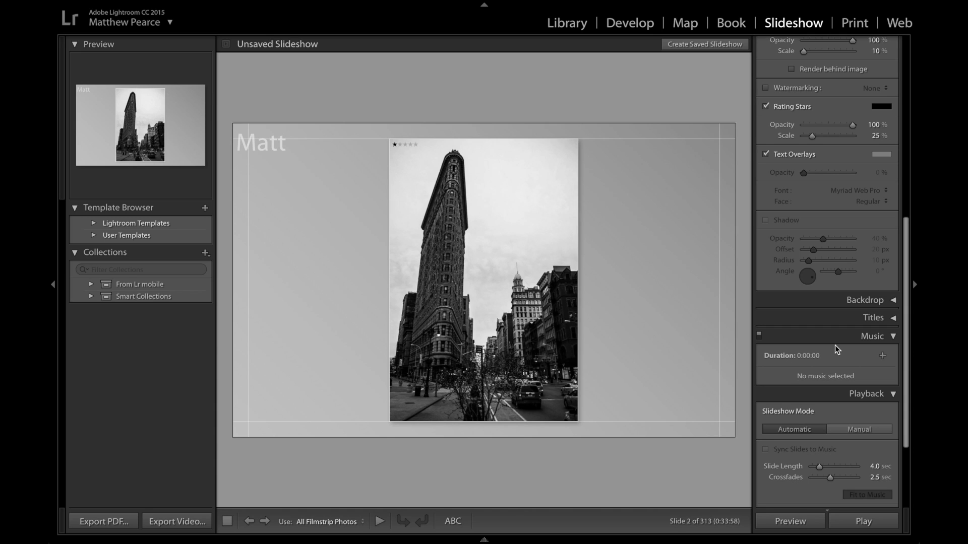
Keep Automatic playback with Pan and Zoom at a lower level, and set crossfades to 1.7 sec.
{"action": "scroll", "coordinate": [847, 296], "scroll_direction": "down", "scroll_amount": 3}
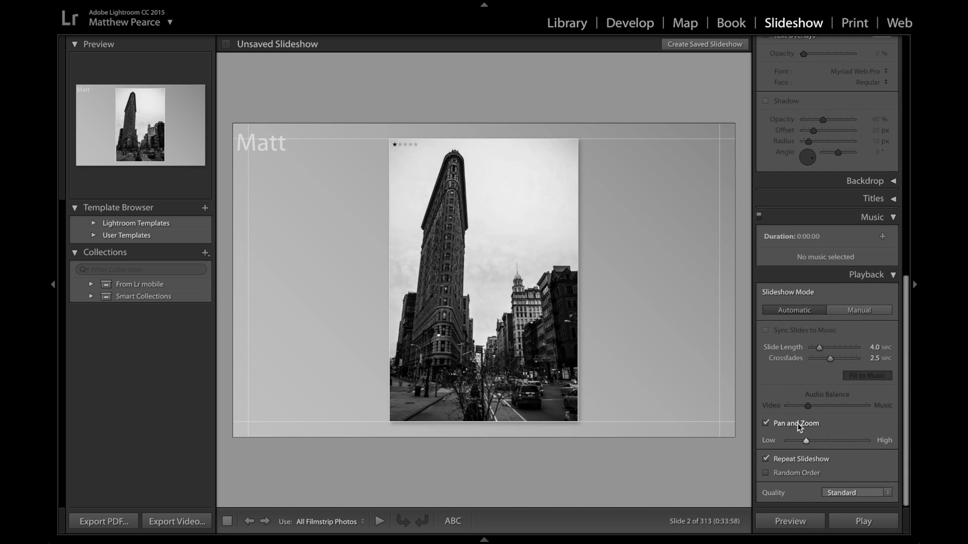
{"action": "left_click", "coordinate": [799, 426]}
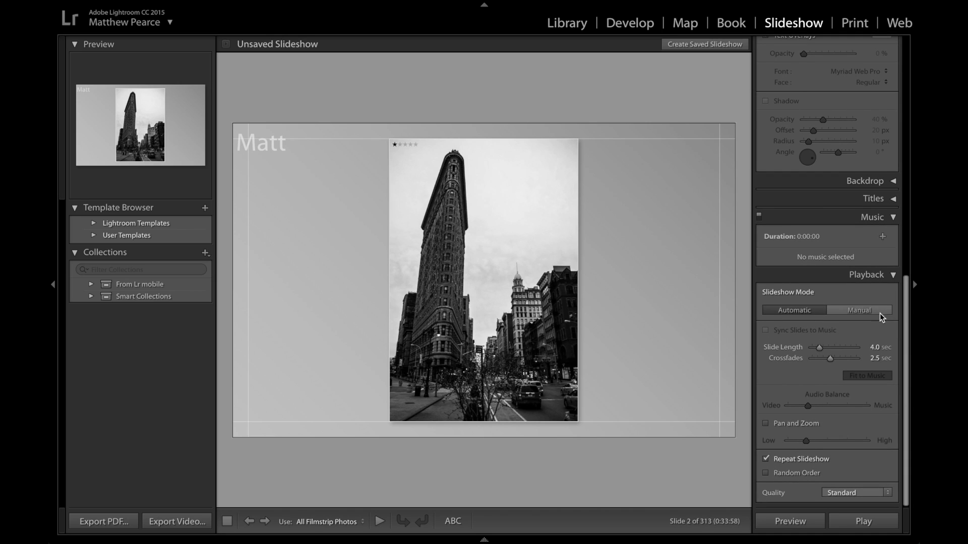
{"action": "left_click", "coordinate": [857, 313]}
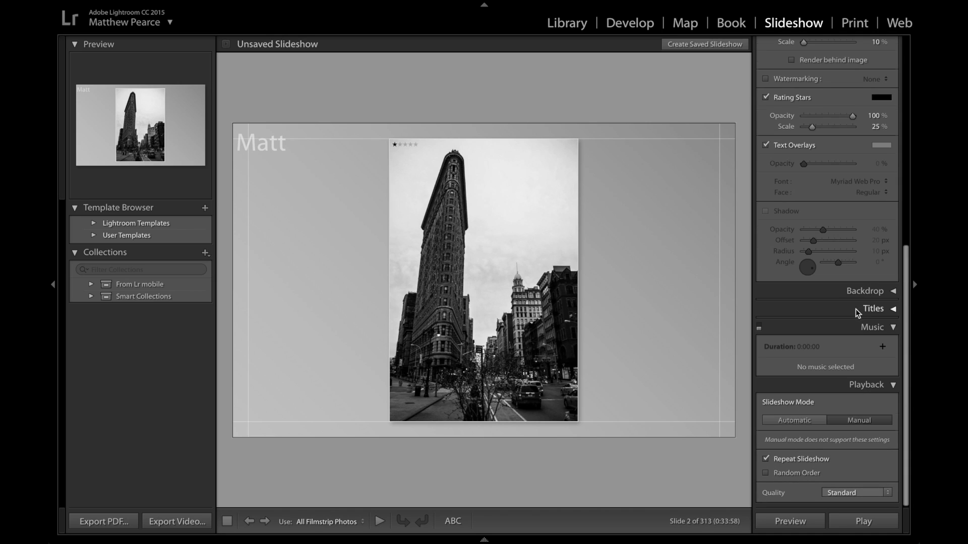
{"action": "left_click", "coordinate": [795, 418]}
{"action": "left_click", "coordinate": [790, 426]}
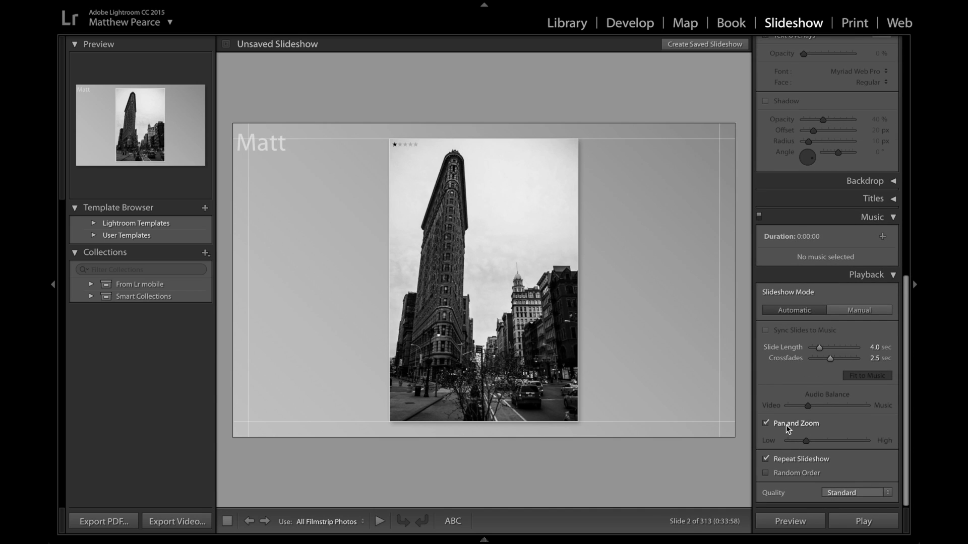
{"action": "mouse_move", "coordinate": [805, 443]}
{"action": "left_mouse_down"}
{"action": "mouse_move", "coordinate": [842, 447]}
{"action": "mouse_move", "coordinate": [797, 447]}
{"action": "left_mouse_up"}
{"action": "mouse_move", "coordinate": [830, 359]}
{"action": "left_mouse_down"}
{"action": "mouse_move", "coordinate": [839, 363]}
{"action": "mouse_move", "coordinate": [828, 360]}
{"action": "left_mouse_up"}
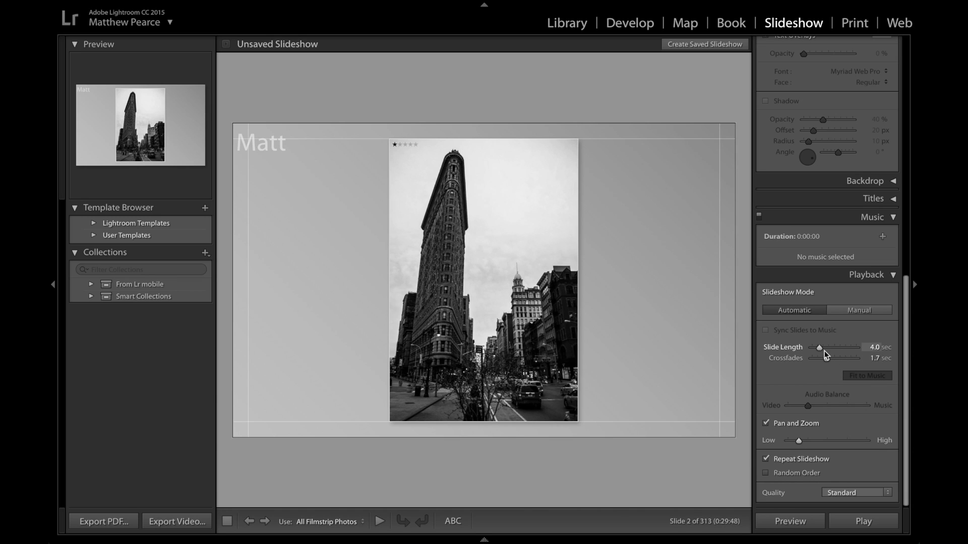
{"action": "scroll", "coordinate": [825, 354], "scroll_direction": "up", "scroll_amount": 5}
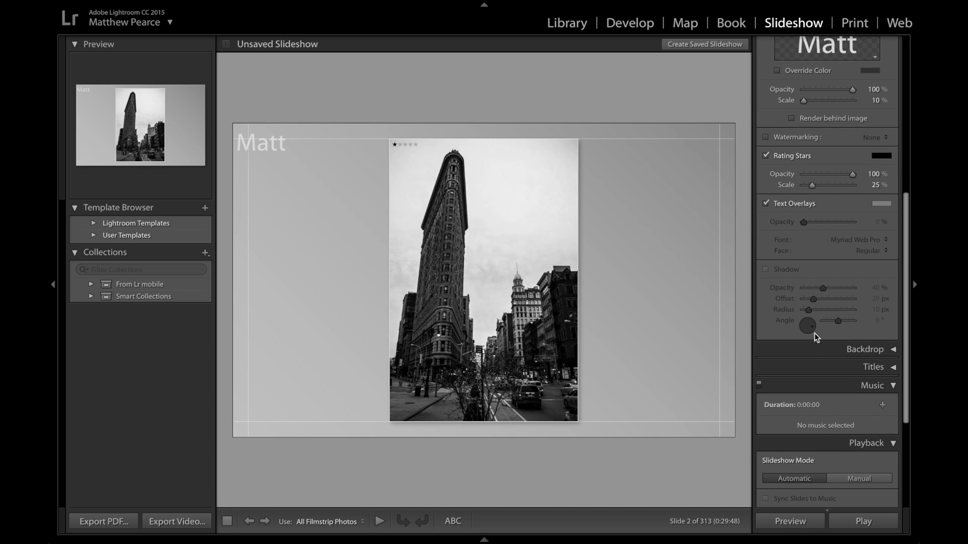
{"action": "scroll", "coordinate": [878, 387], "scroll_direction": "down", "scroll_amount": 1}
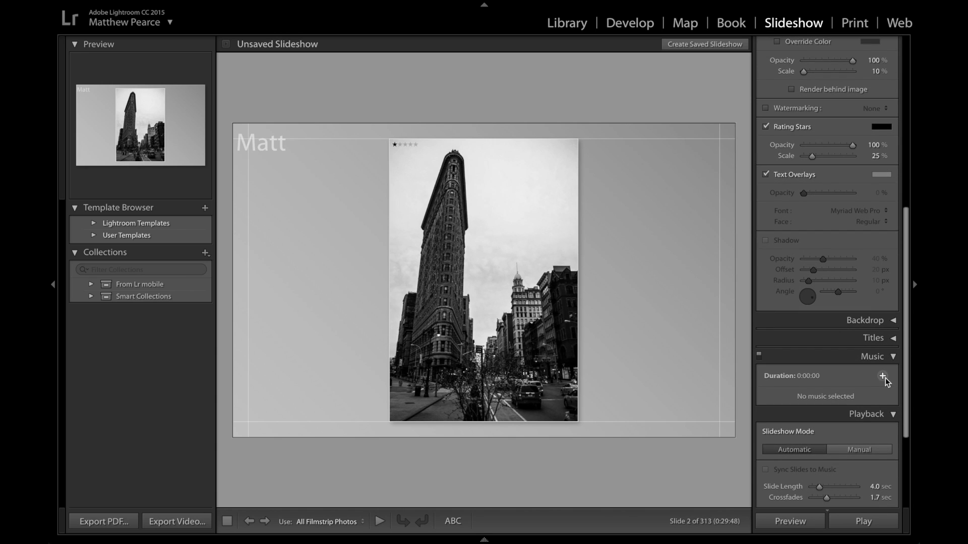
{"action": "left_click", "coordinate": [883, 376]}
{"action": "left_click", "coordinate": [621, 392]}
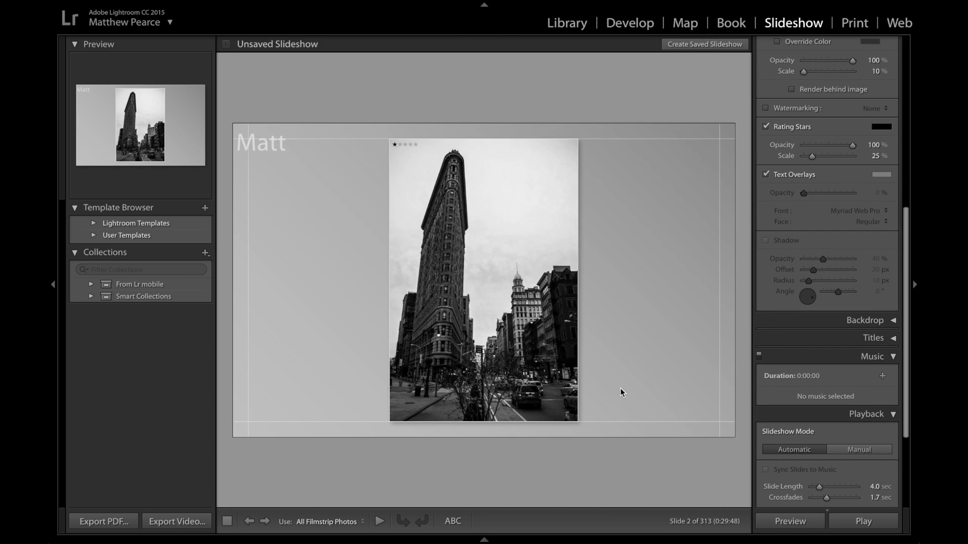